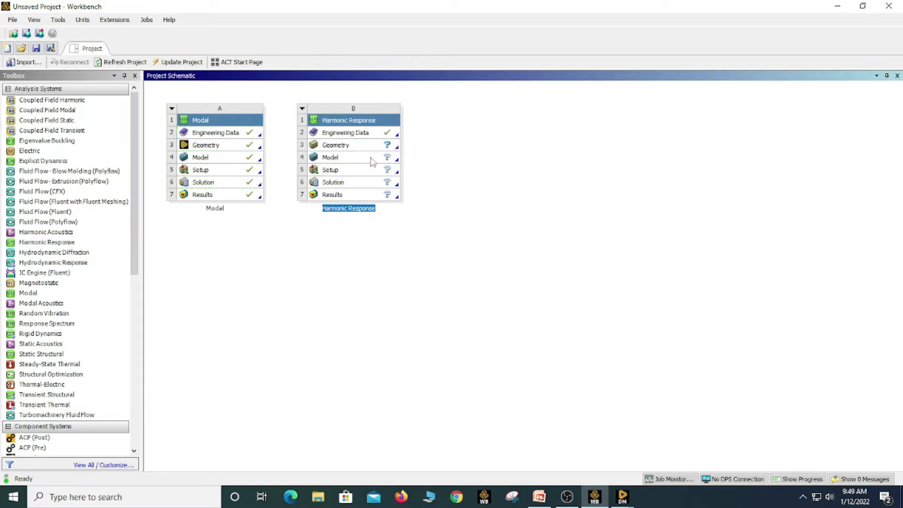
Step: Link the Modal system's Model cell into the Harmonic Response system
left_click_drag(219, 157, 322, 157)
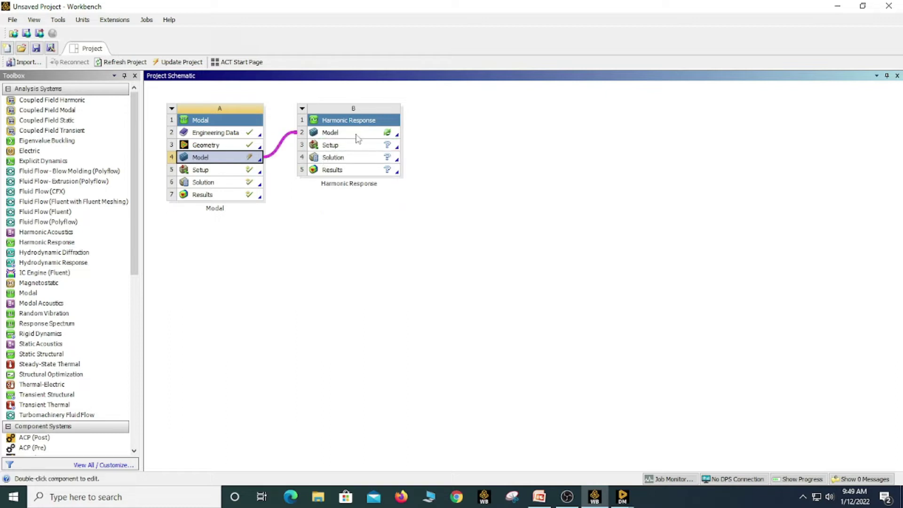
right_click(354, 137)
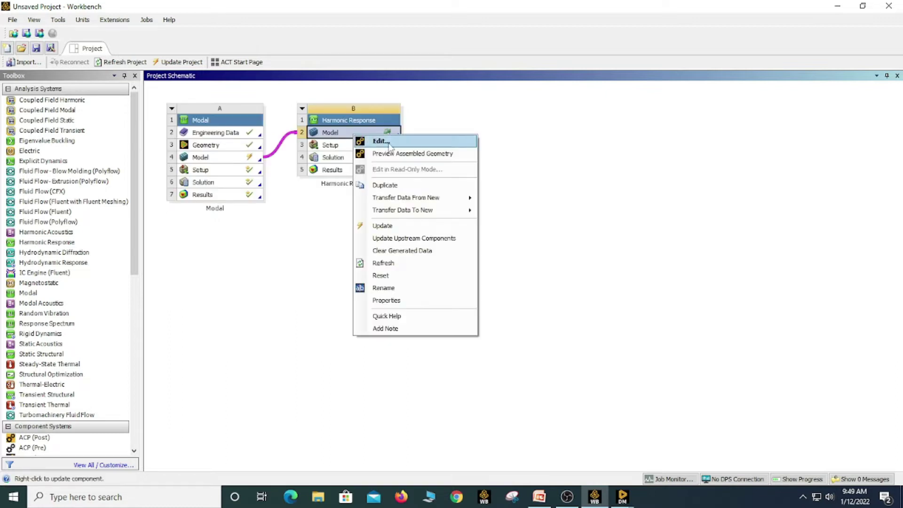
left_click(258, 257)
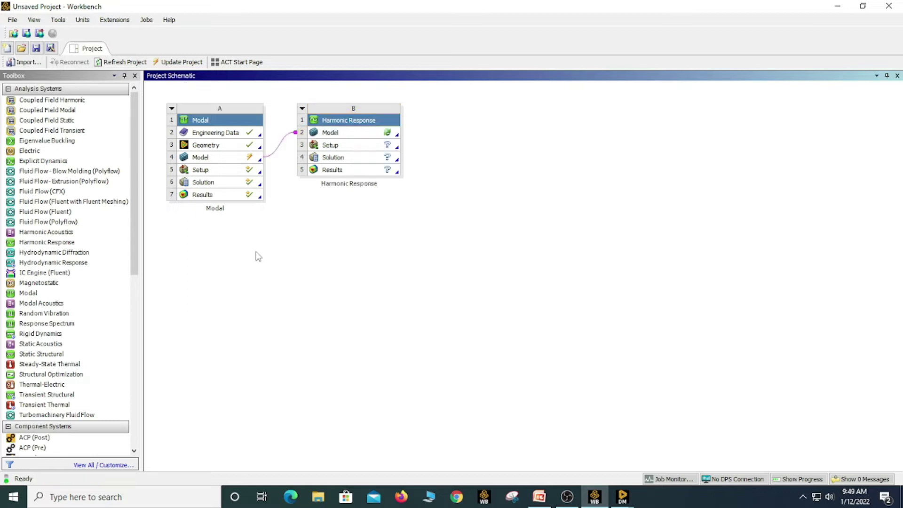
Step: Update the Modal and Harmonic Response models, then edit the harmonic model in Mechanical
right_click(231, 161)
left_click(254, 235)
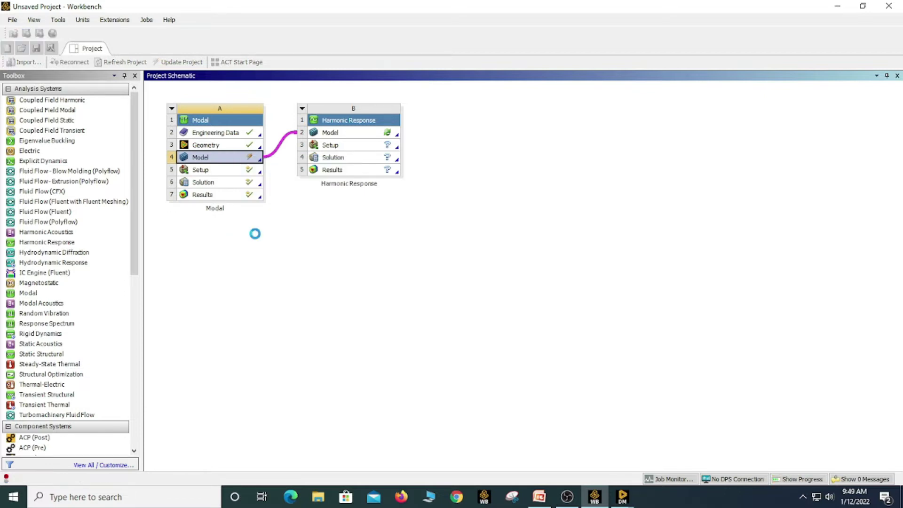
right_click(378, 136)
left_click(413, 224)
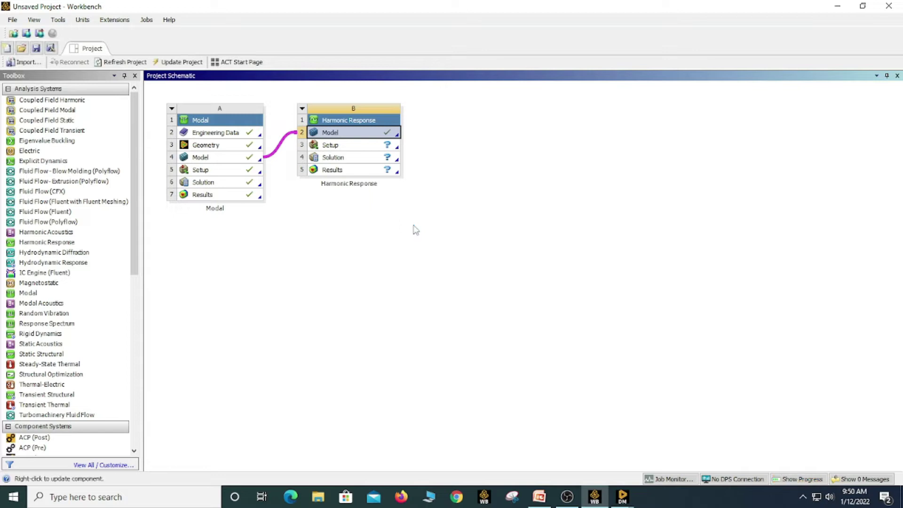
right_click(359, 140)
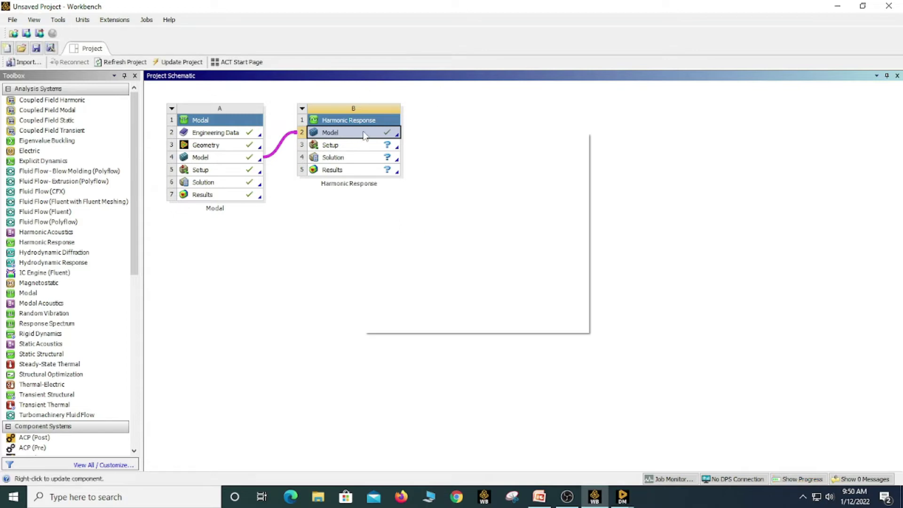
left_click(449, 141)
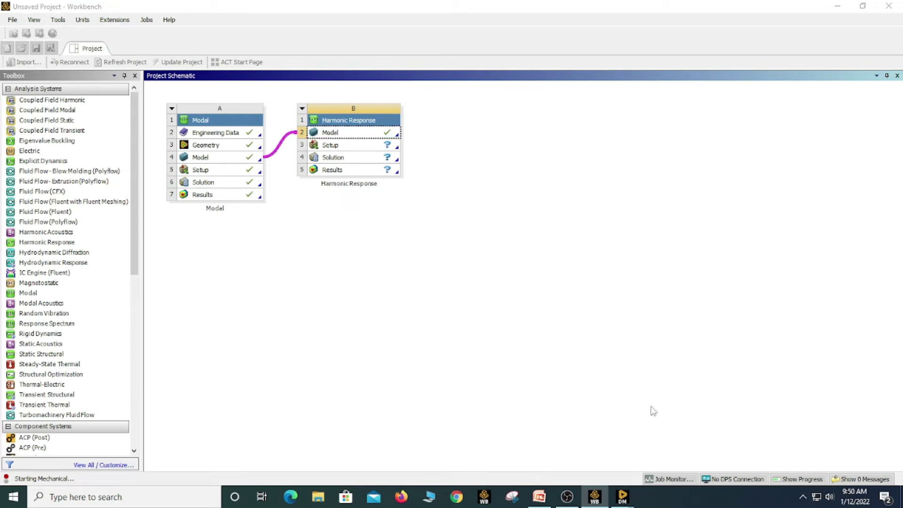
Step: Show the harmonic Analysis Settings, check the Modal window's frequencies, then return to Harmonic Response
mouse_move(621, 502)
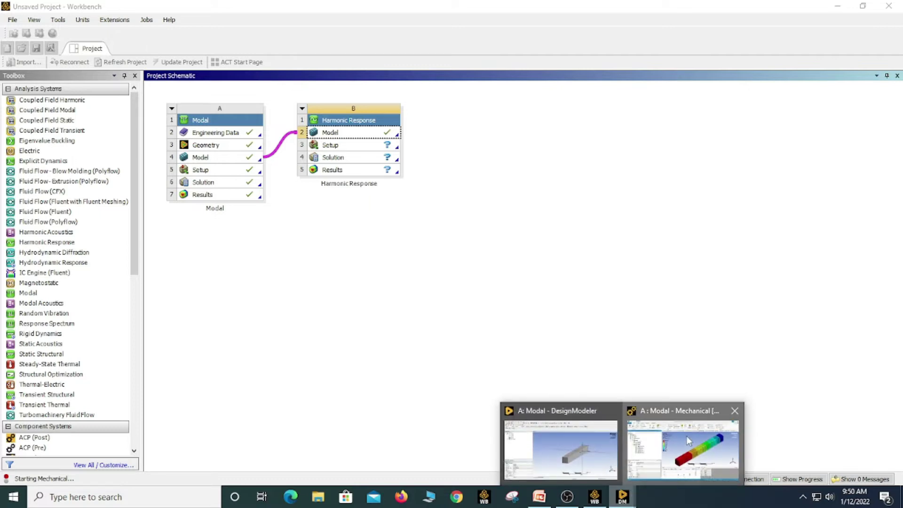
left_click(687, 436)
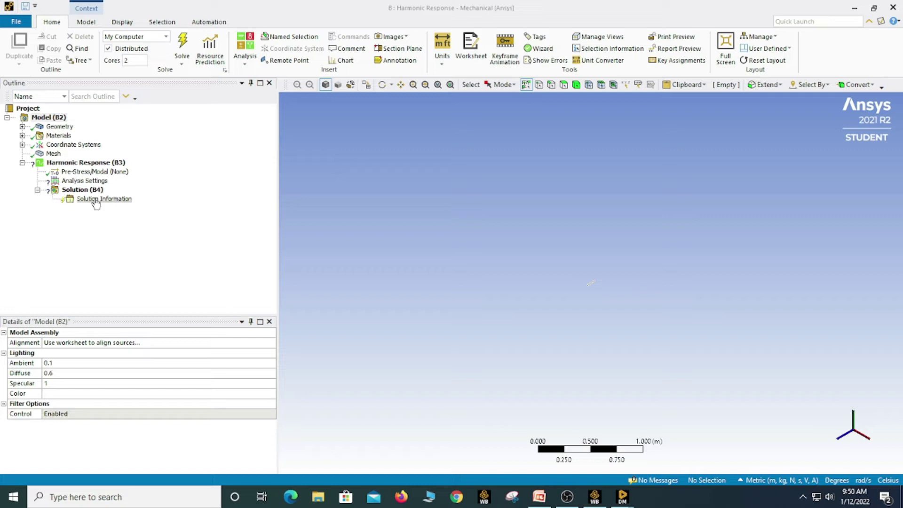
left_click(85, 181)
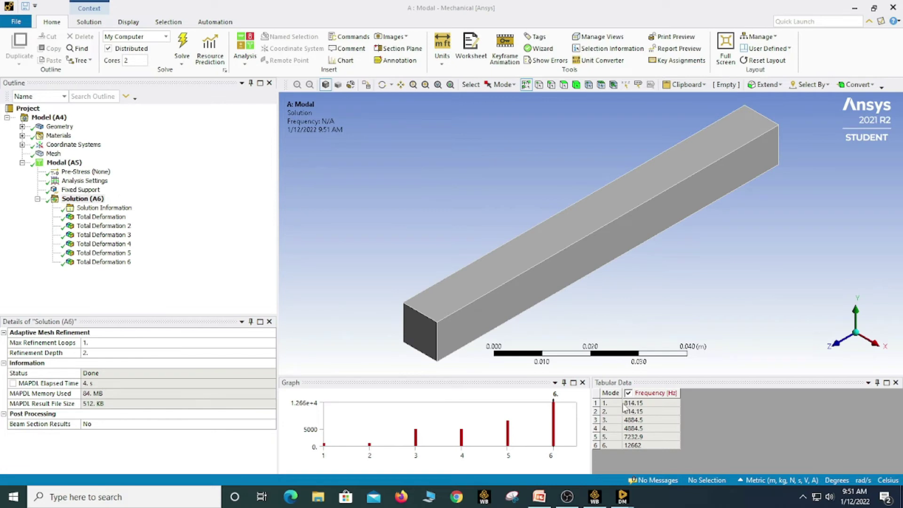
mouse_move(625, 499)
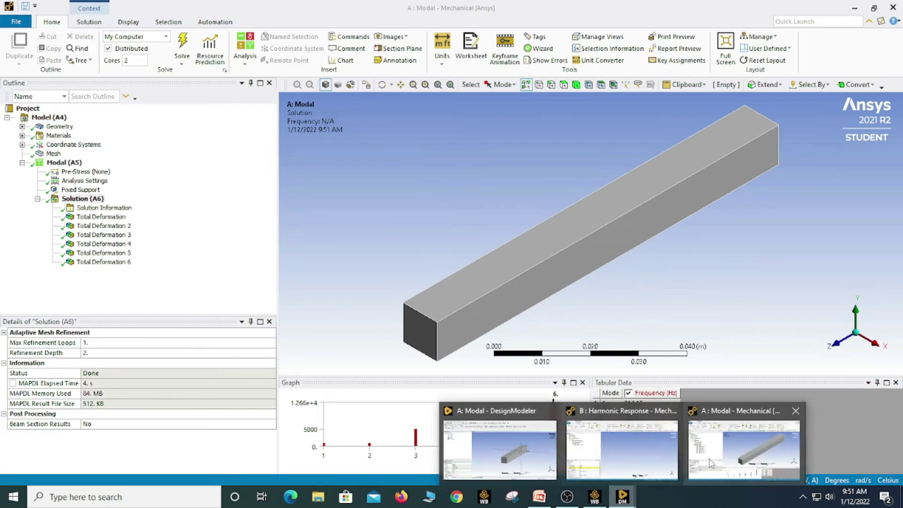
left_click(711, 463)
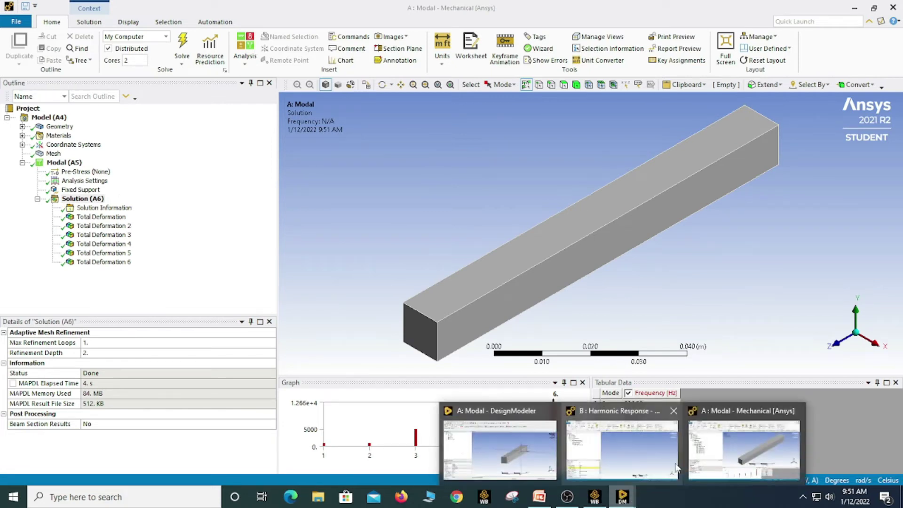
left_click(676, 467)
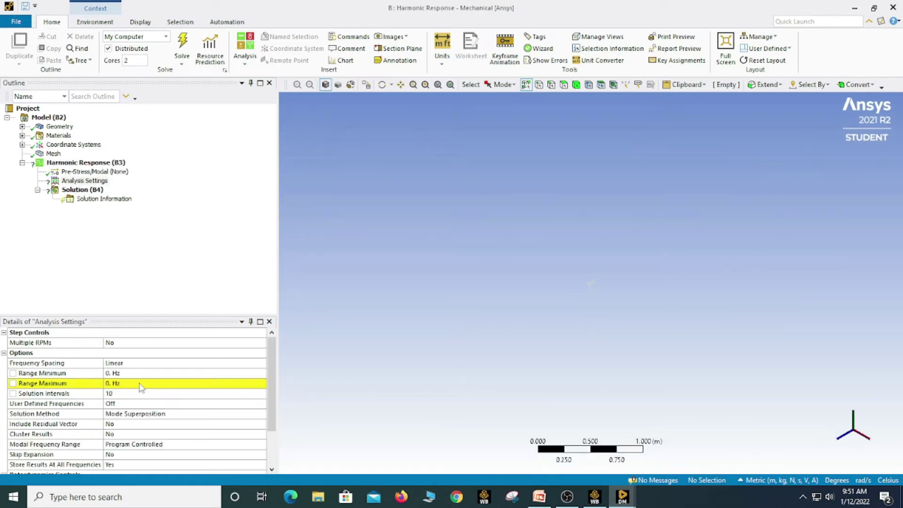
Step: Set Range Maximum to 1000 Hz and Solution Intervals to 100, then fit the beam in view
left_click(121, 381)
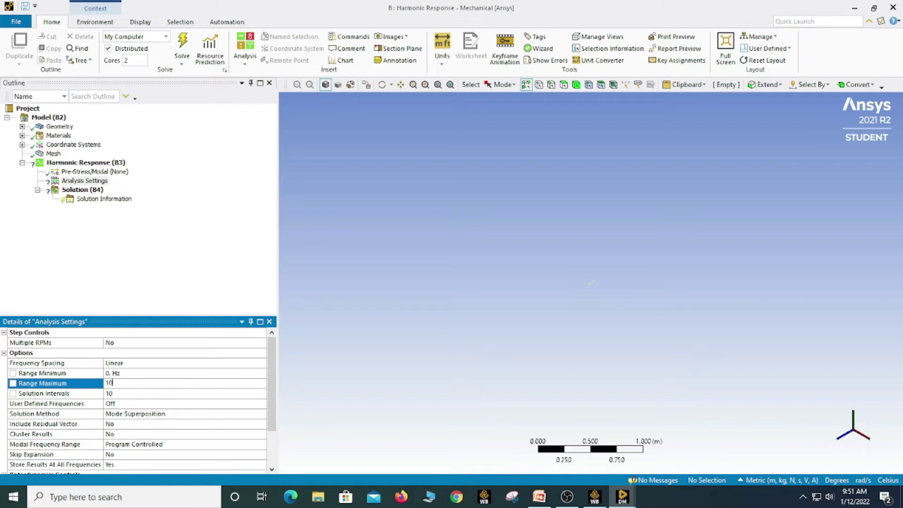
left_click(117, 397)
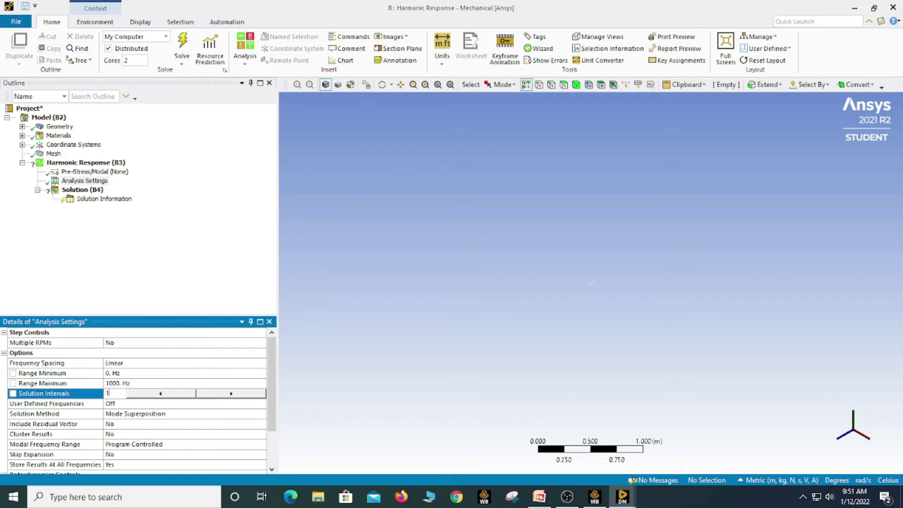
key("Return")
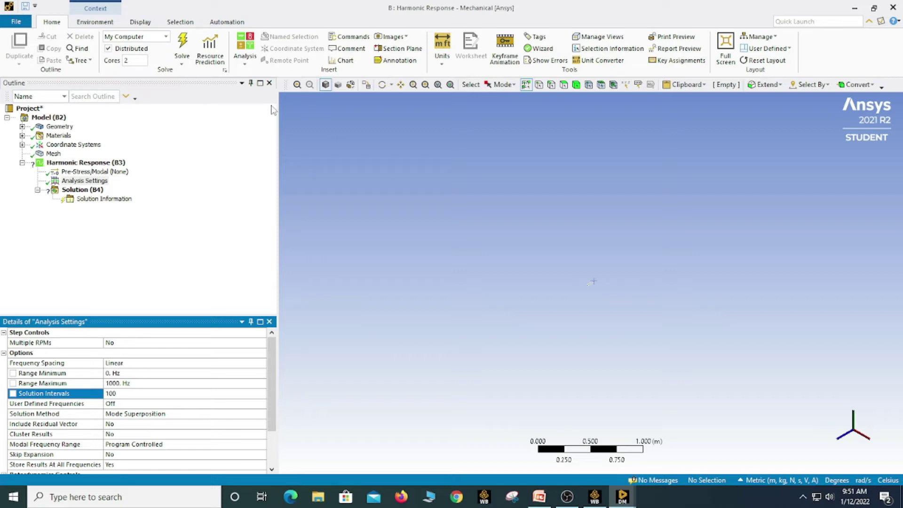
left_click(450, 85)
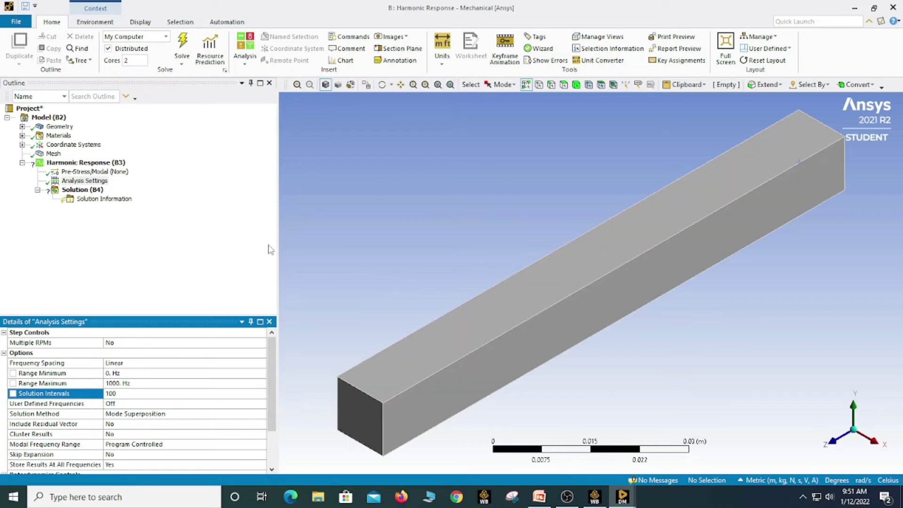
Step: Insert a Fixed Support and scope it to the beam's far end face
right_click(86, 163)
mouse_move(151, 170)
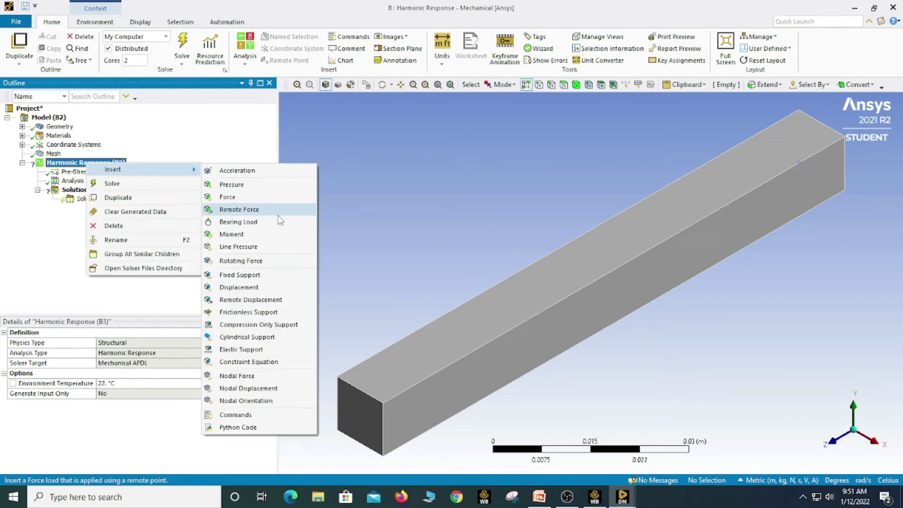
left_click(261, 276)
middle_click_drag(835, 276, 721, 302)
left_click(827, 187)
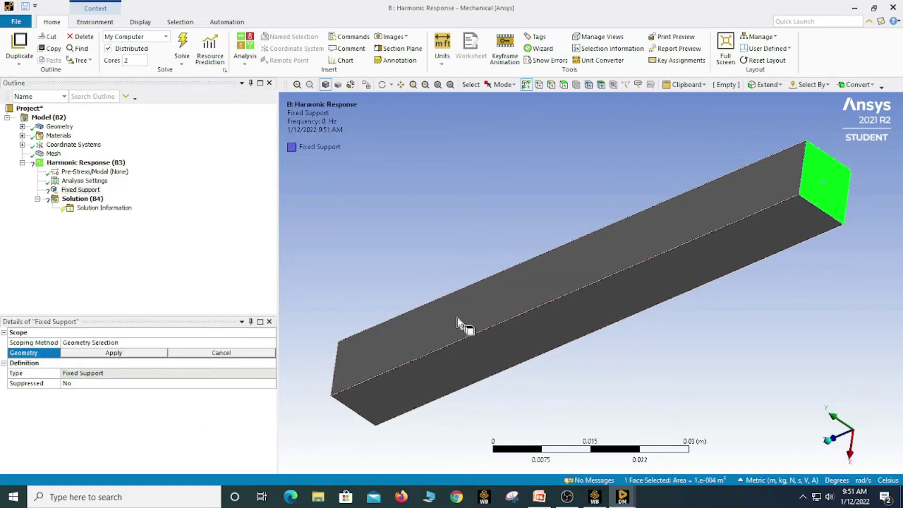
left_click(100, 352)
middle_click_drag(470, 263, 589, 226)
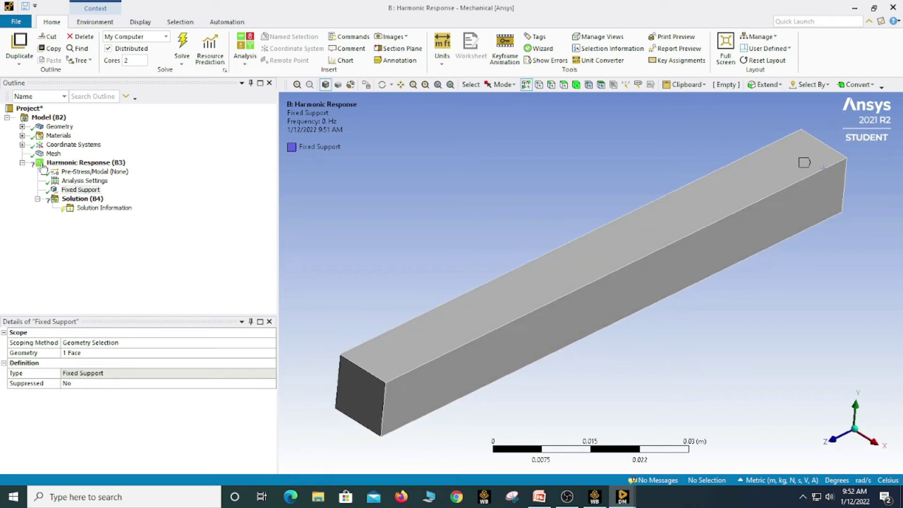
right_click(83, 163)
mouse_move(146, 170)
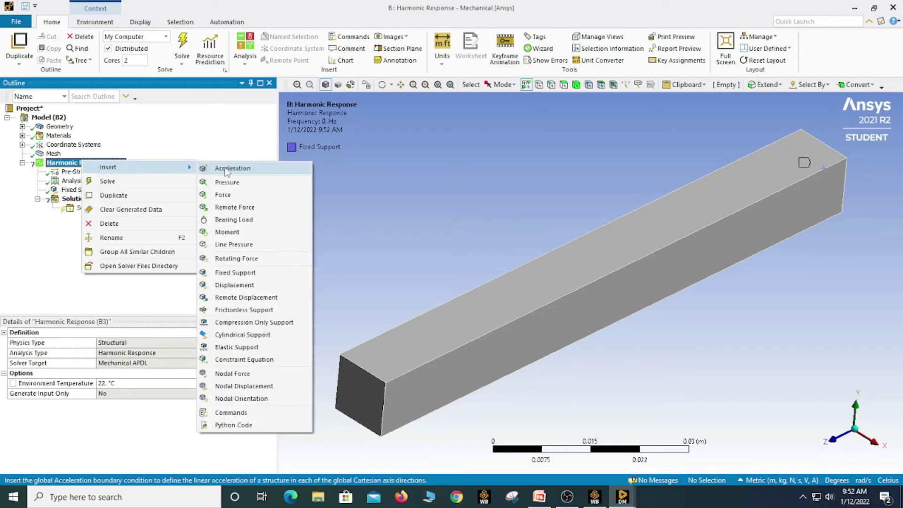
Step: Add a Force applied to the top edge of the beam's near end face
left_click(232, 195)
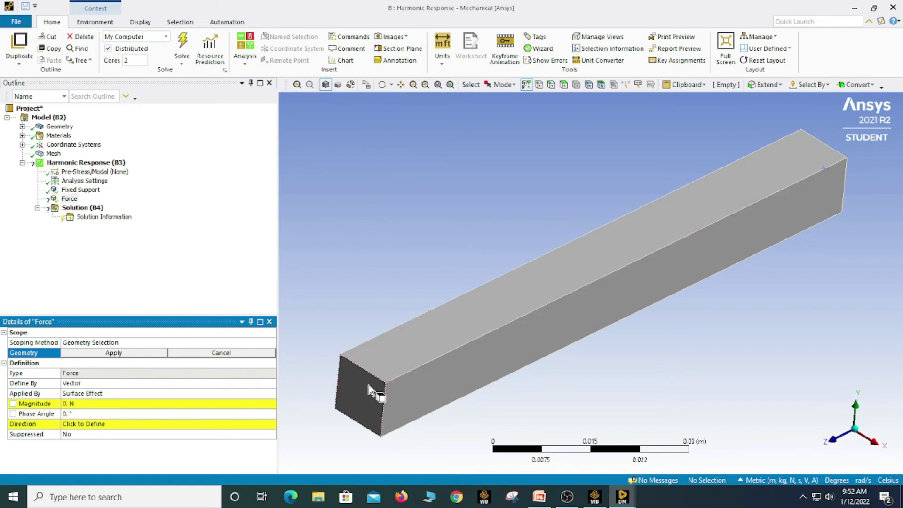
left_click(551, 85)
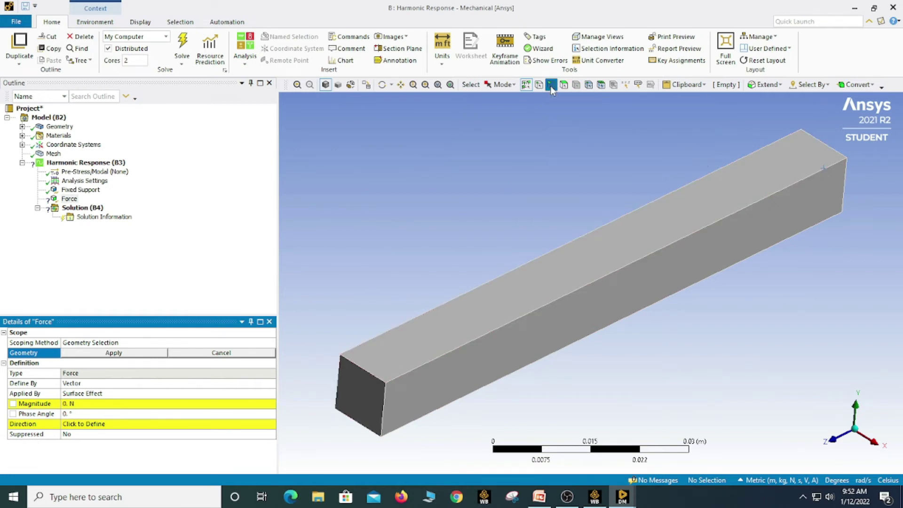
left_click(364, 371)
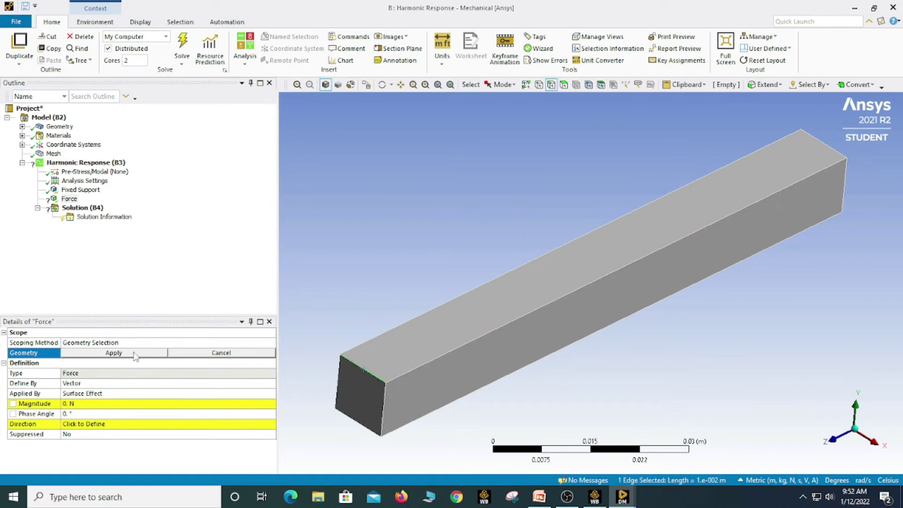
left_click(113, 353)
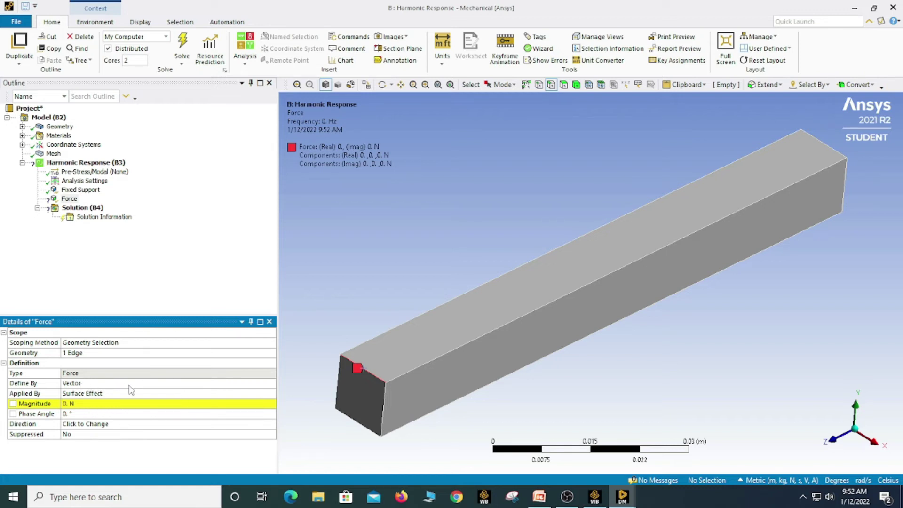
Step: Define the force by components with a Y component of -500 N
left_click(271, 386)
left_click(271, 383)
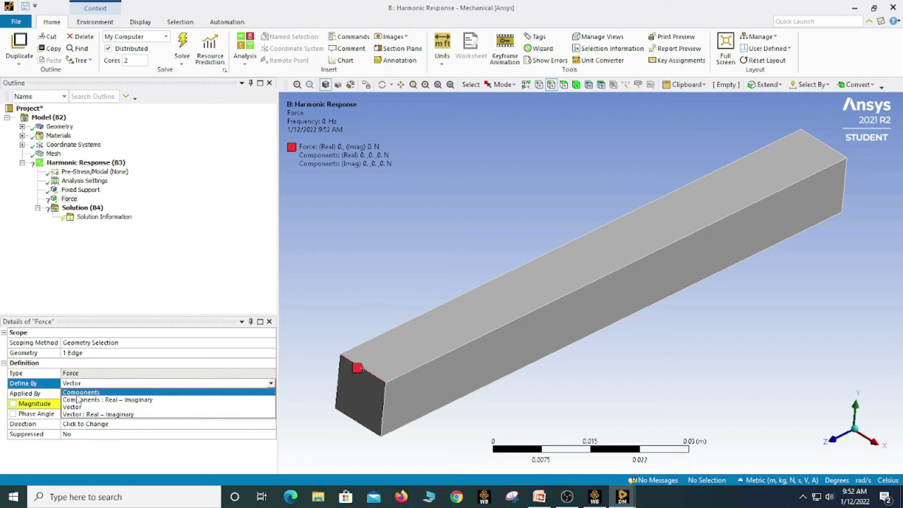
left_click(95, 395)
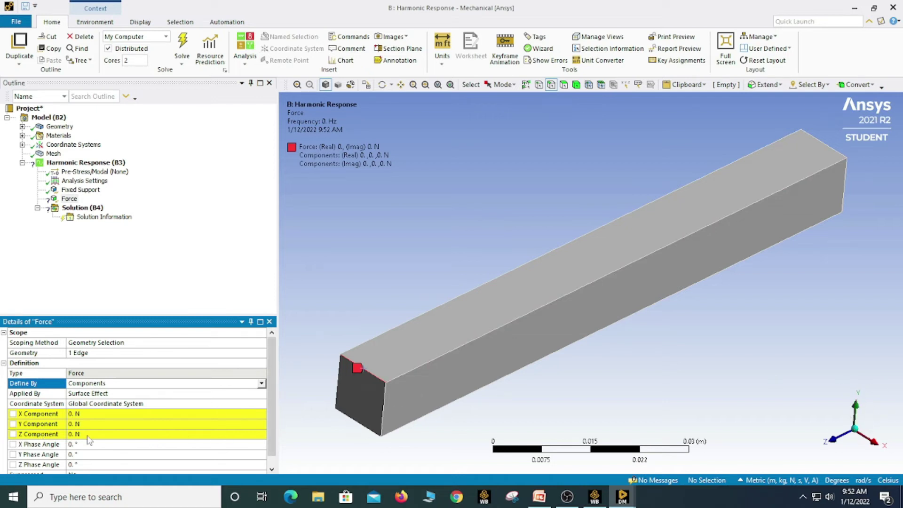
left_click(97, 424)
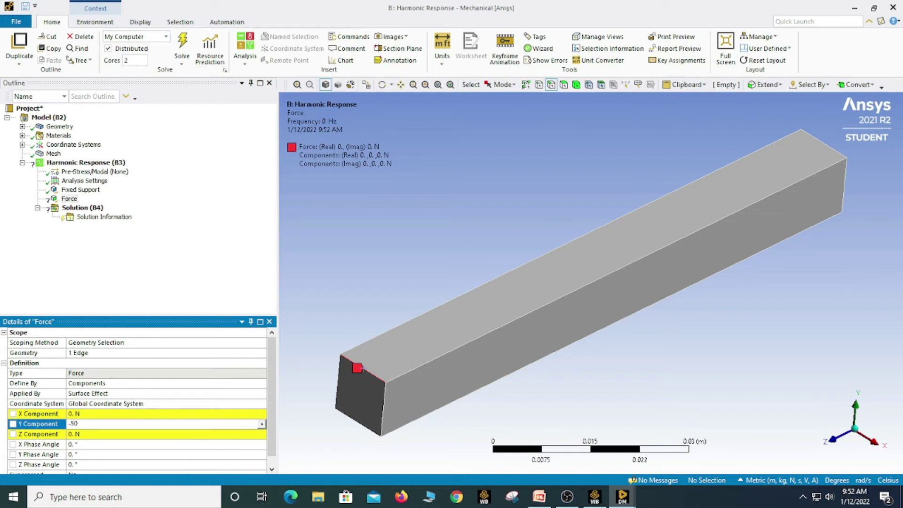
key("Return")
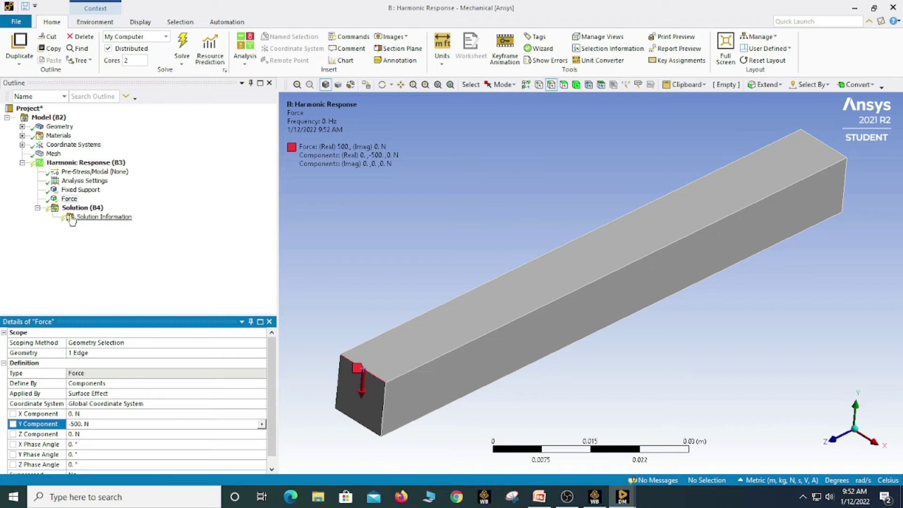
Step: Run Solve on Solution (B4) to compute the harmonic response
right_click(83, 208)
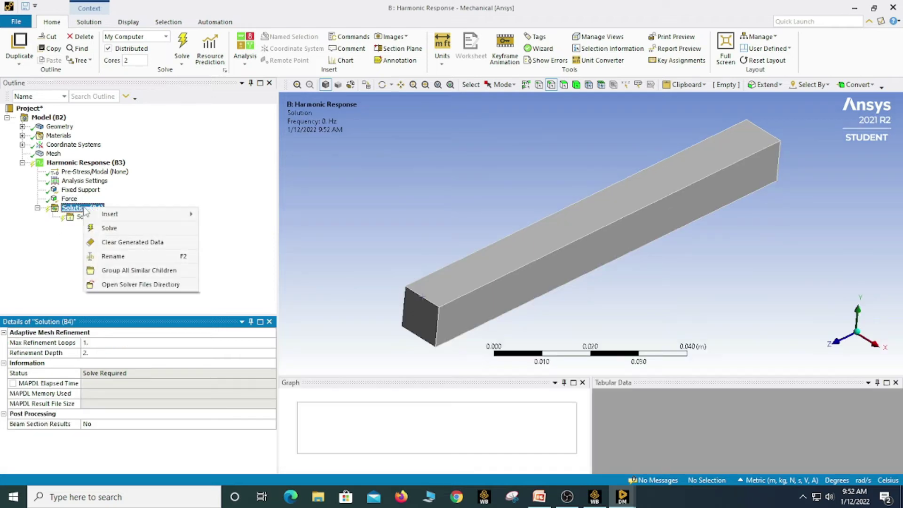
left_click(111, 227)
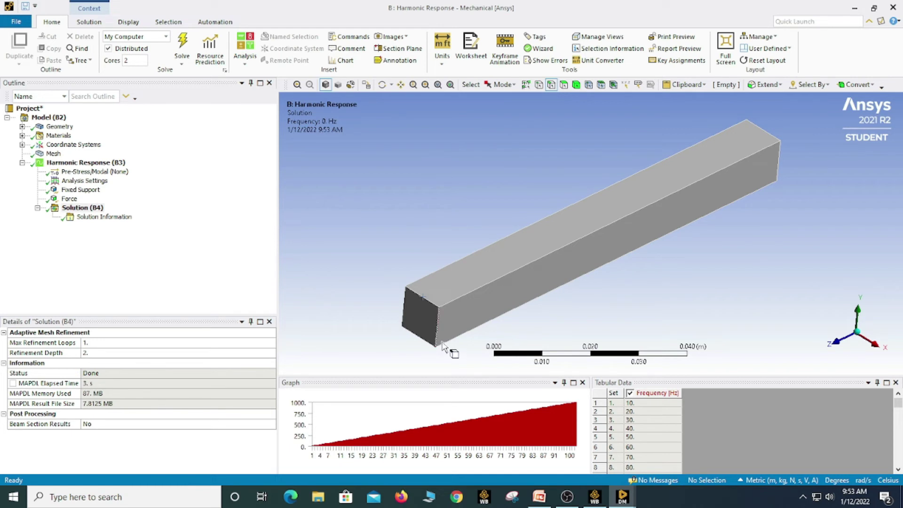
right_click(81, 211)
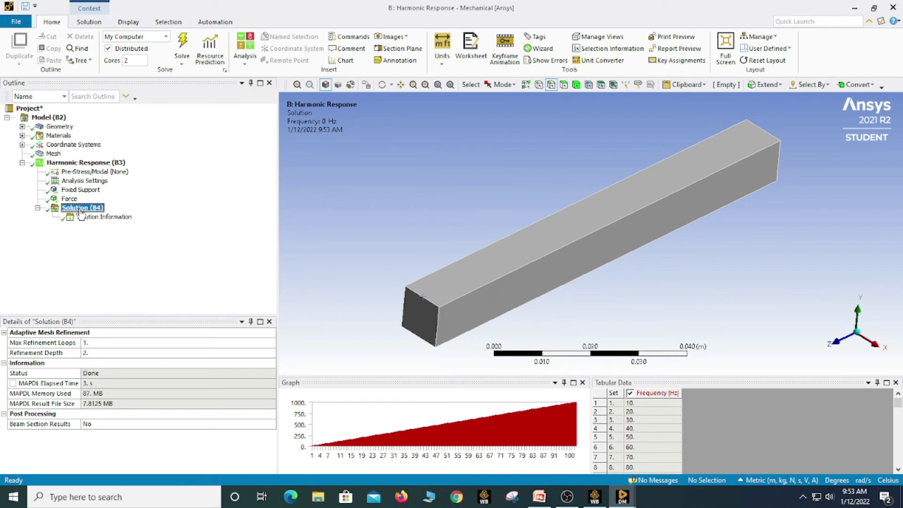
Step: Insert a Frequency Response Deformation result scoped to the whole beam body
mouse_move(116, 219)
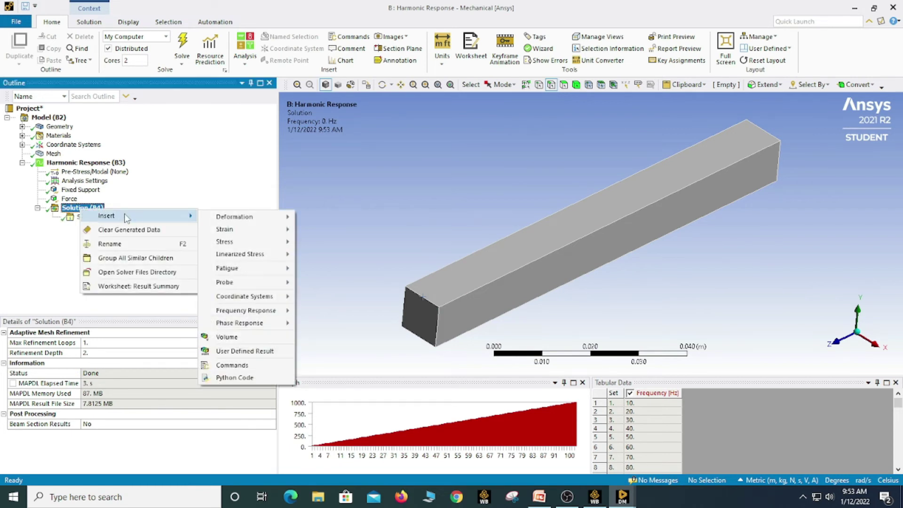
mouse_move(259, 315)
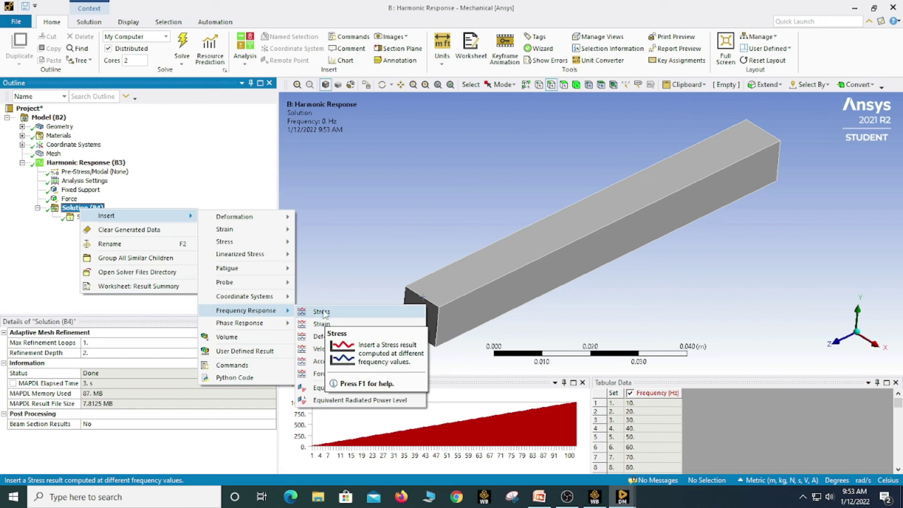
left_click(332, 336)
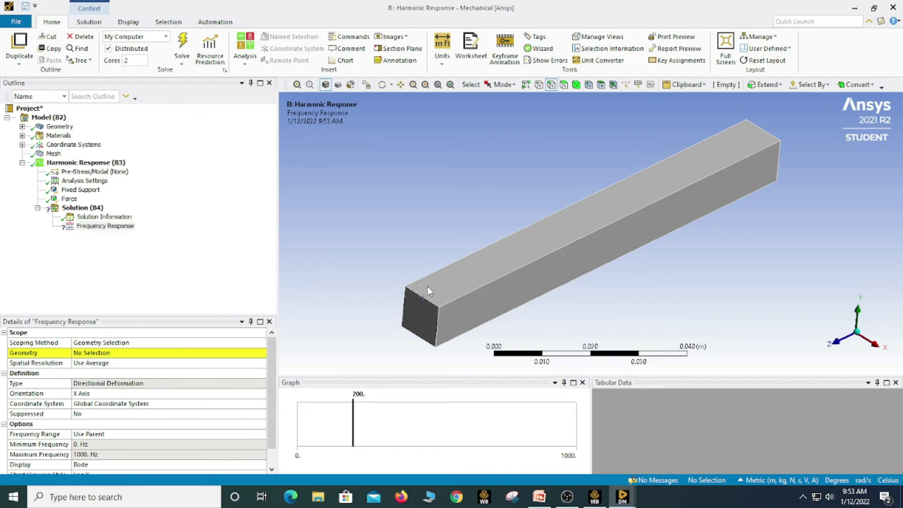
left_click(576, 85)
left_click(431, 297)
left_click(89, 358)
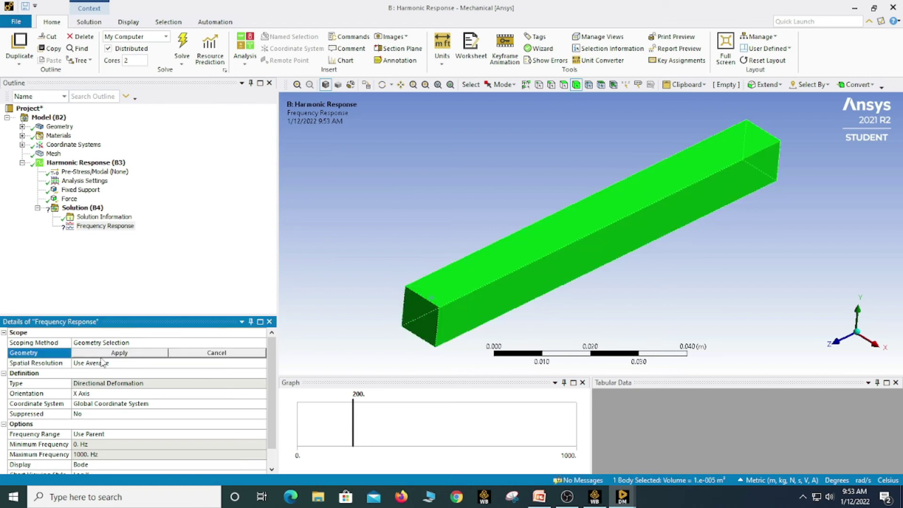
left_click(100, 359)
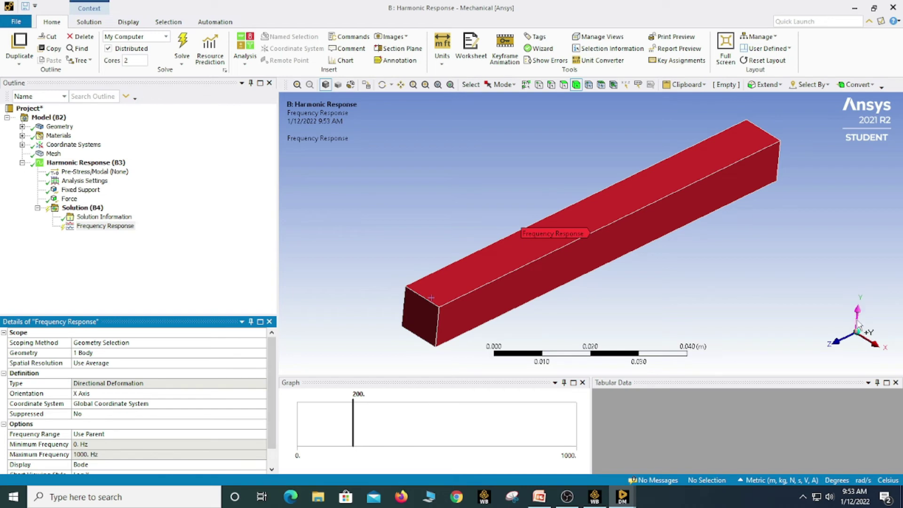
Step: Set the result's orientation to the Y Axis
left_click(93, 396)
left_click(261, 394)
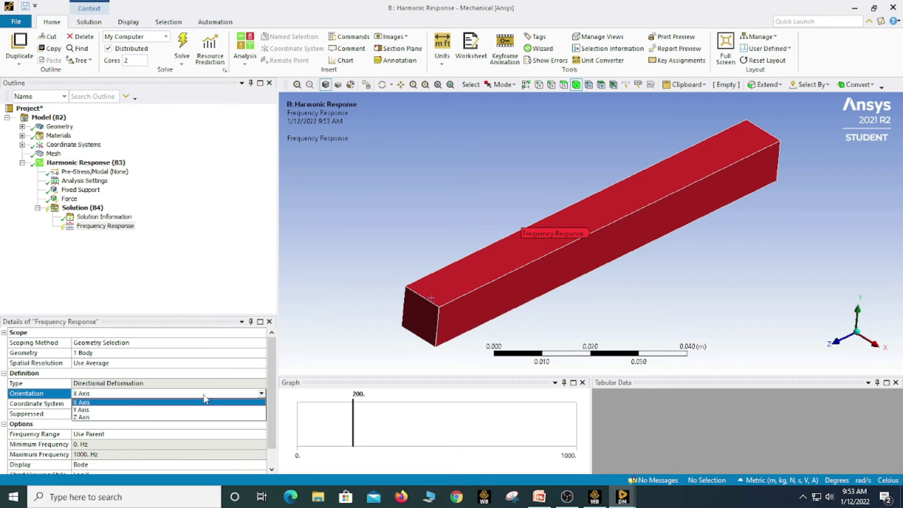
left_click(96, 410)
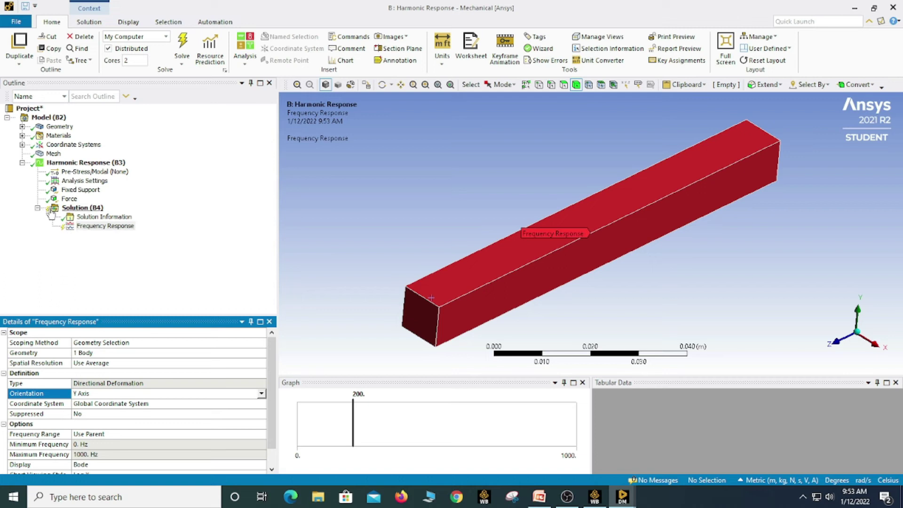
Step: Evaluate all results and display the Frequency Response amplitude and phase plots
right_click(84, 207)
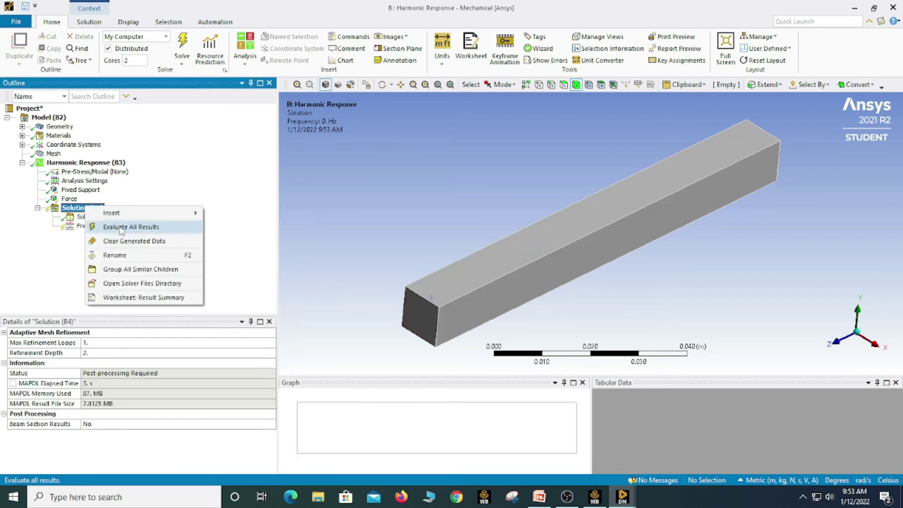
left_click(118, 227)
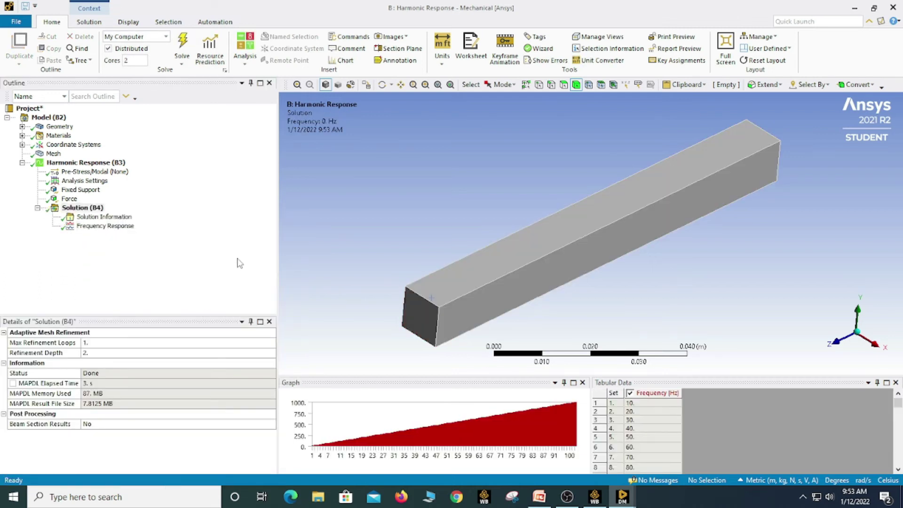
left_click(101, 226)
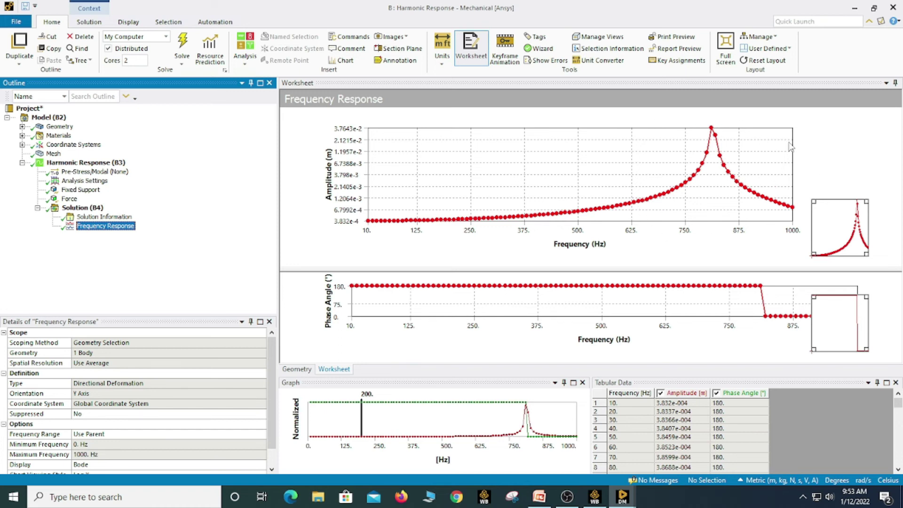
Step: Mark the 820 Hz amplitude peak and zoom the amplitude plot to roughly 693–1000 Hz
left_click(527, 435)
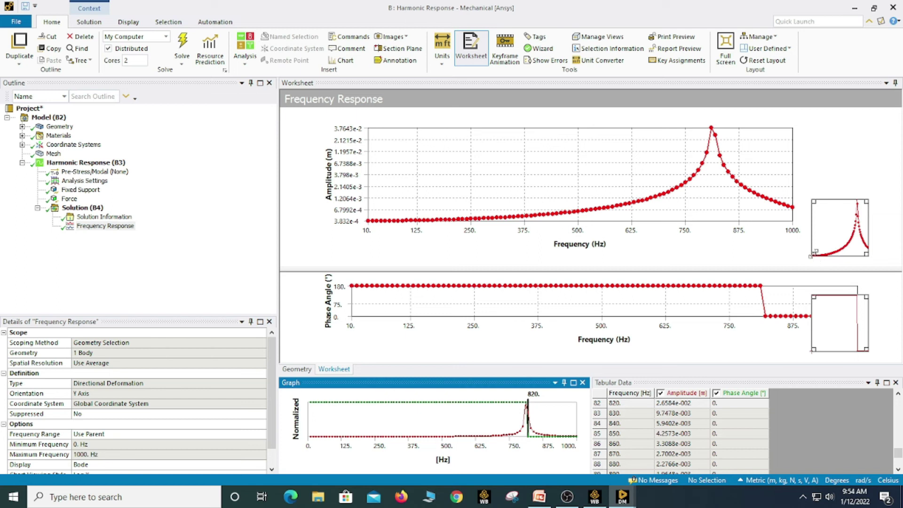
left_click(811, 256)
left_click_drag(810, 256, 824, 263)
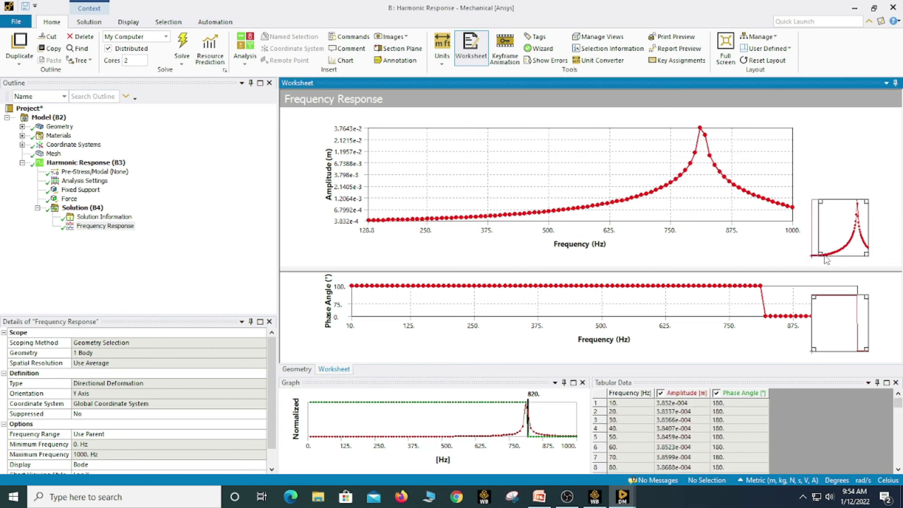
left_click_drag(822, 252, 850, 256)
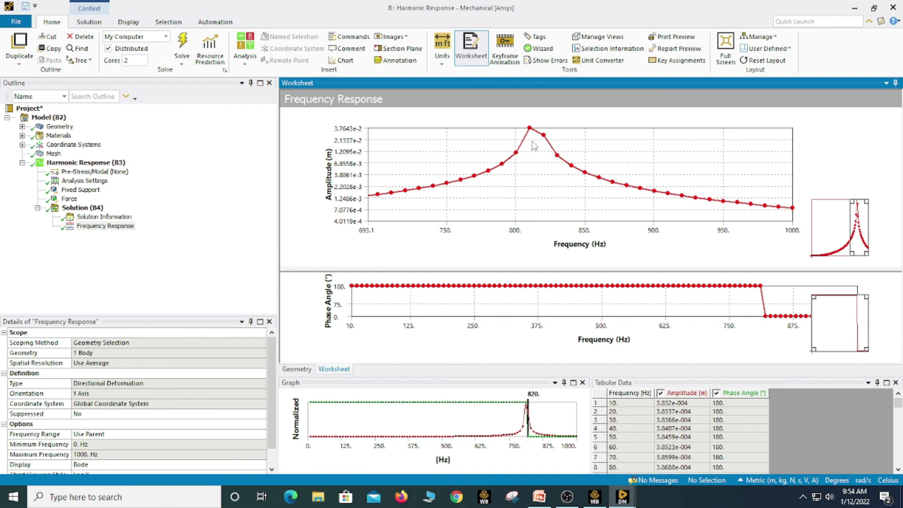
left_click(621, 501)
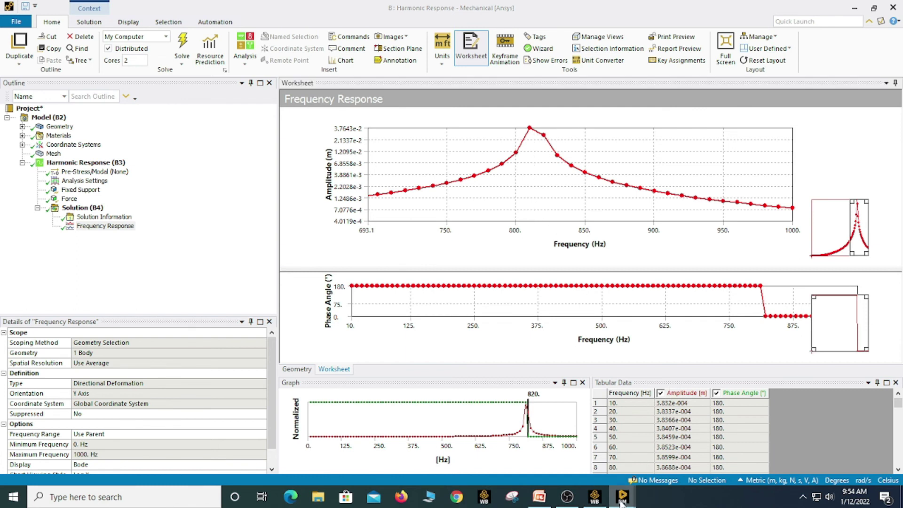
left_click(751, 452)
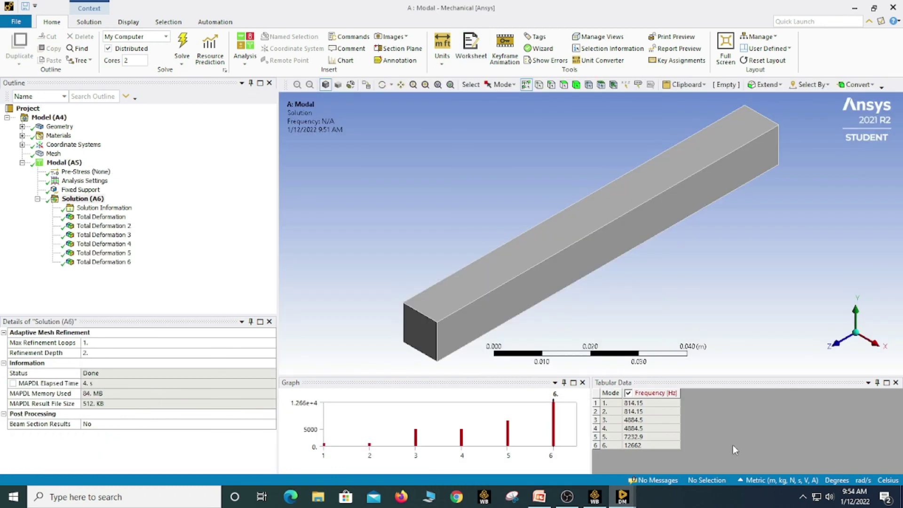
left_click(633, 404)
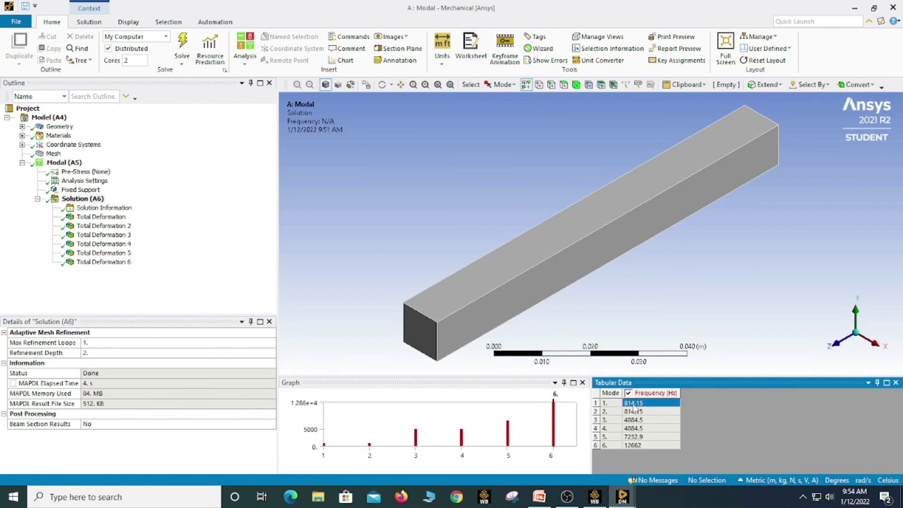
left_click(622, 497)
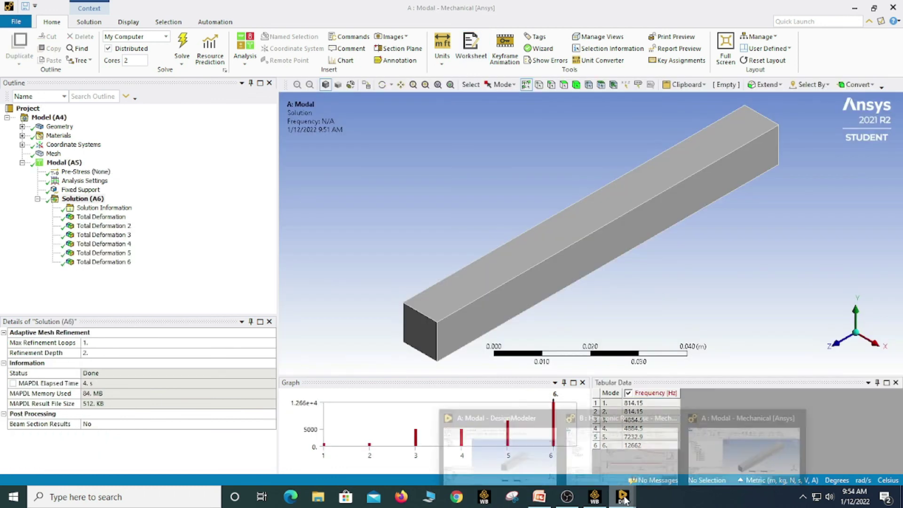
left_click(621, 458)
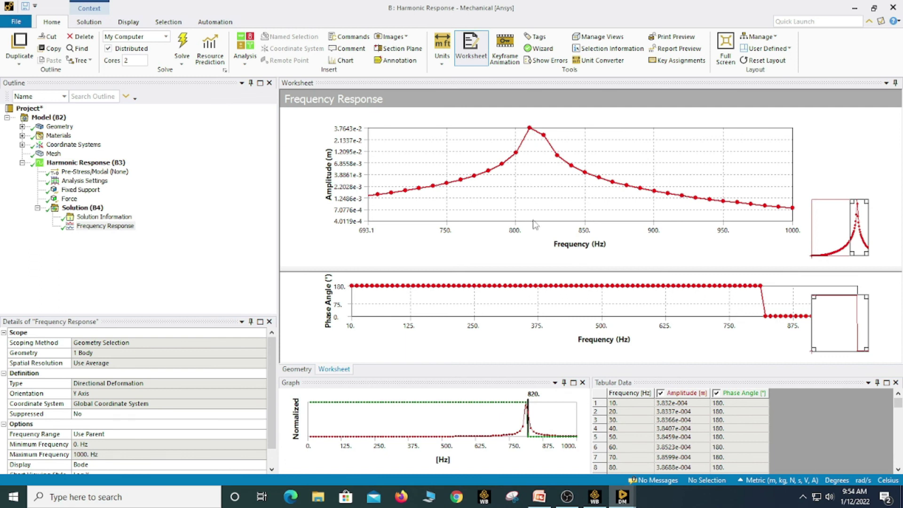